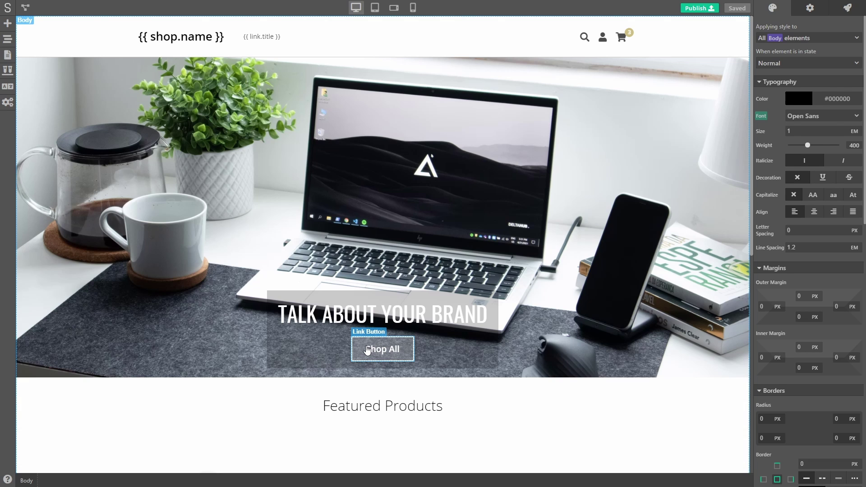
# - Review the Shop All link button's settings, including its destination and the available conditional rendering options
pyautogui.click(367, 351)
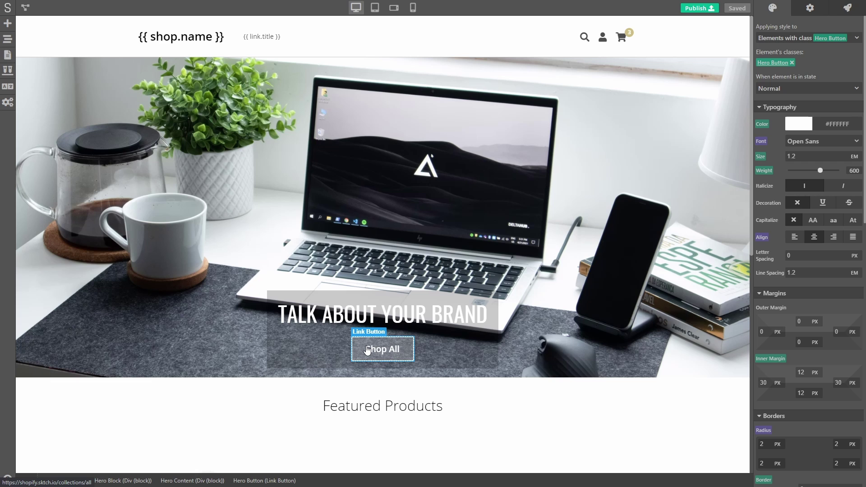
pyautogui.click(808, 8)
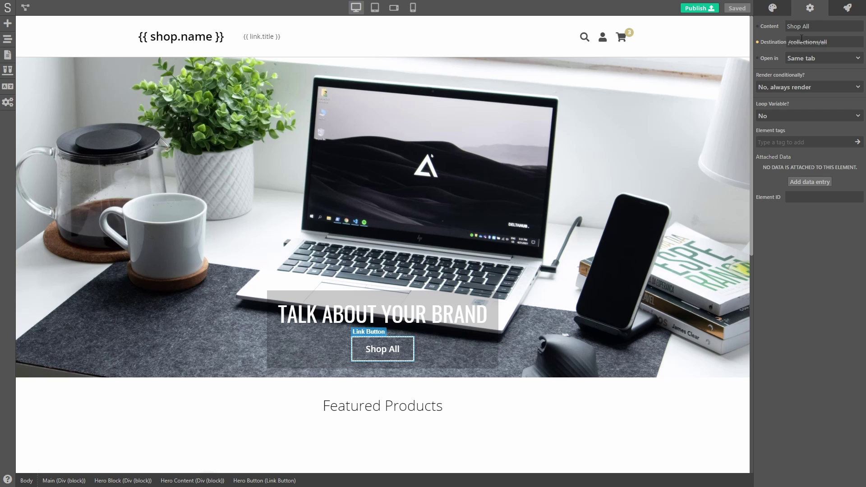
pyautogui.click(796, 86)
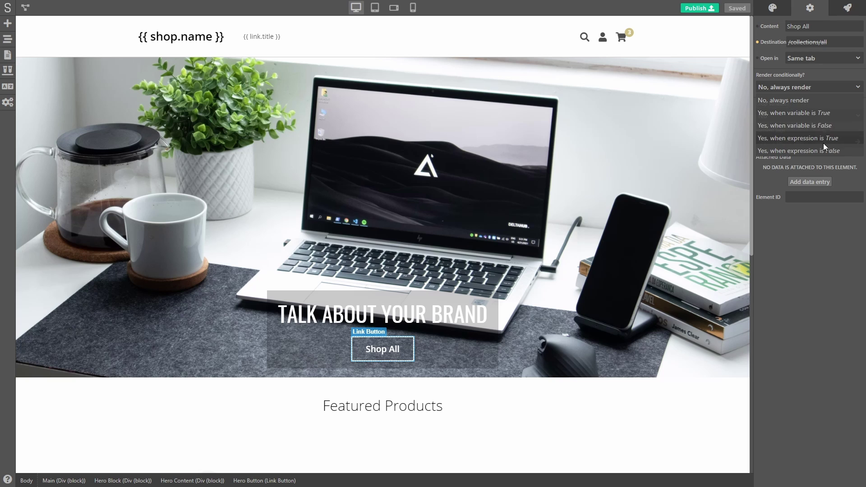
pyautogui.click(817, 89)
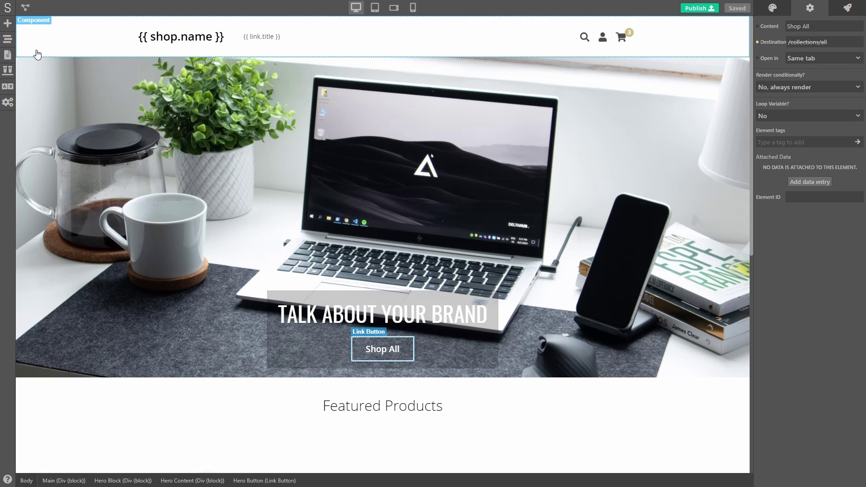
# - Open the Product Page and inspect the compare-at price element's conditional rendering variable
pyautogui.click(10, 57)
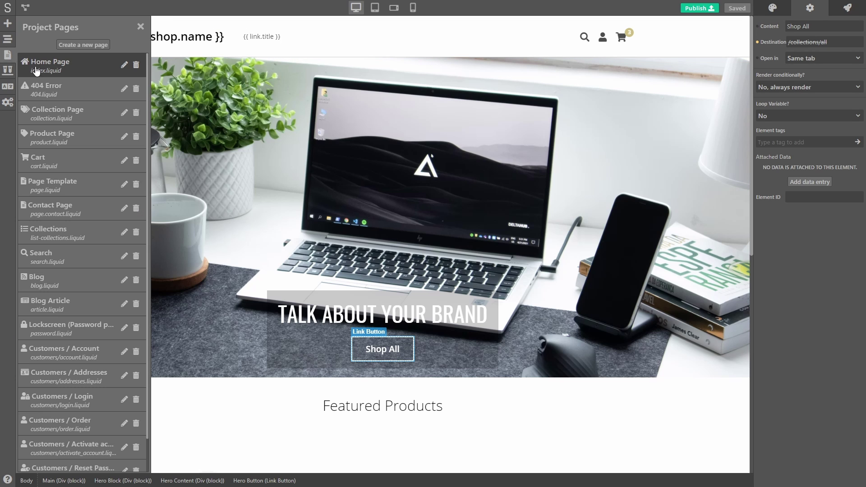
pyautogui.click(59, 135)
pyautogui.click(444, 100)
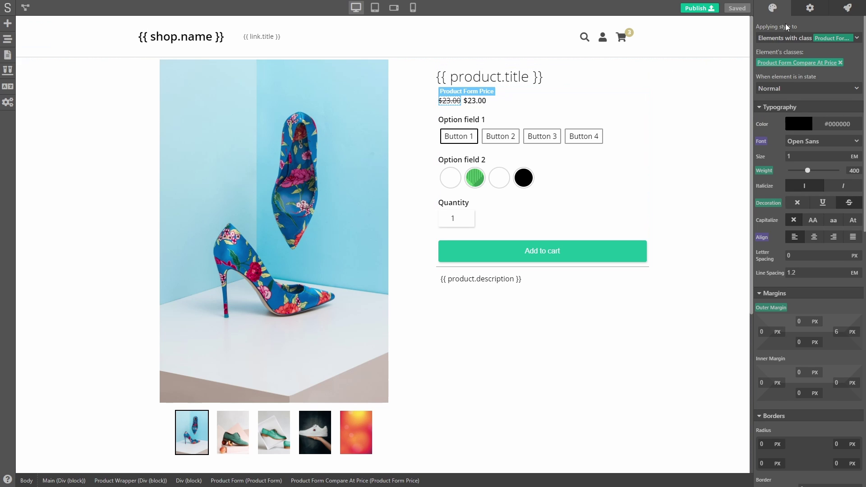
pyautogui.click(807, 13)
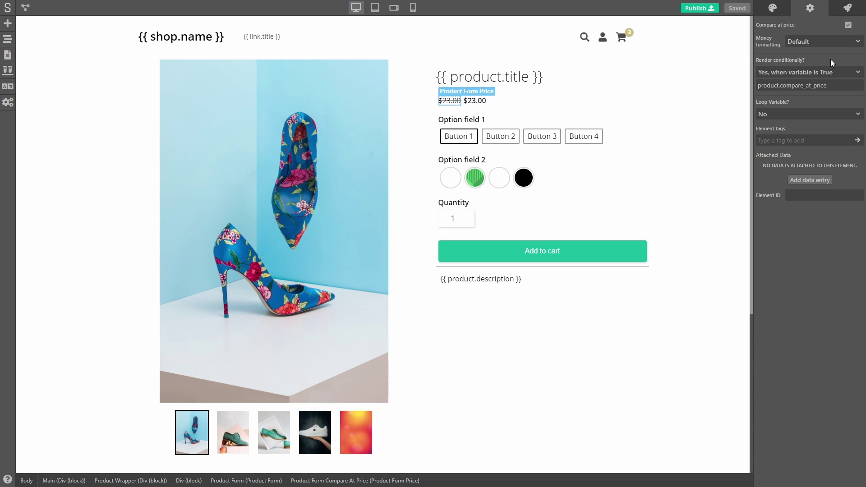
pyautogui.doubleClick(827, 85)
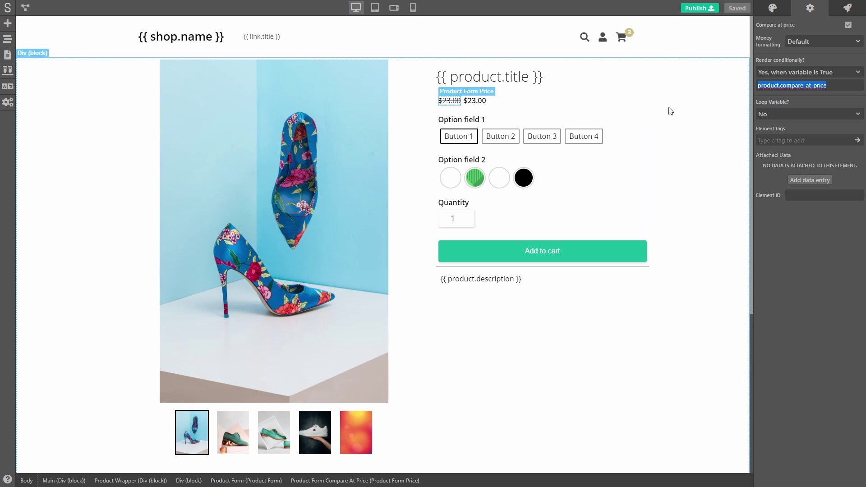
# - Try enabling the loop variable on the compare-at price element, and return it to No
pyautogui.click(784, 115)
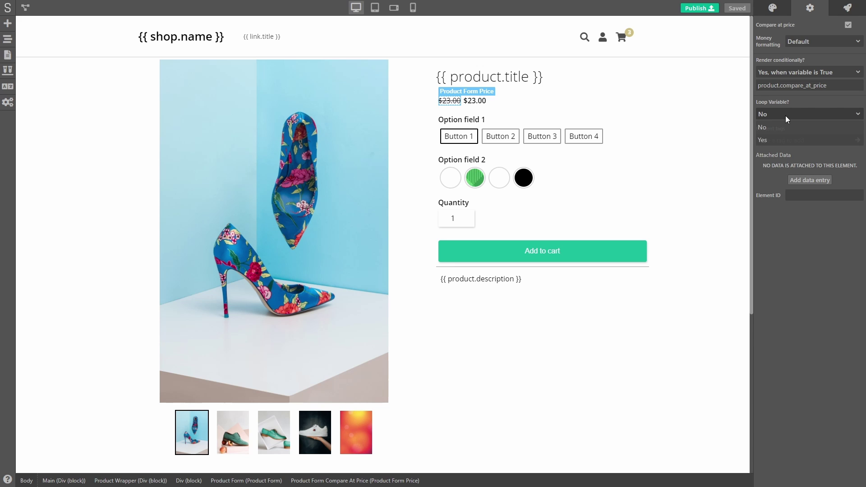
pyautogui.click(791, 140)
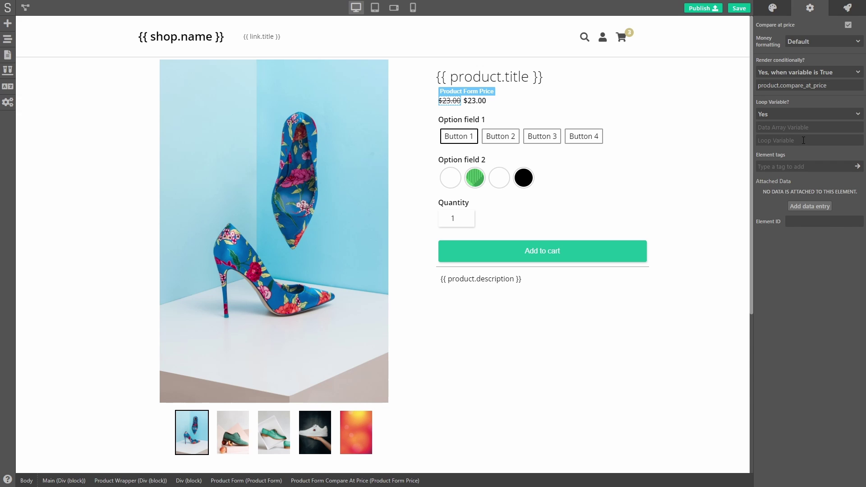
pyautogui.click(790, 114)
pyautogui.click(784, 126)
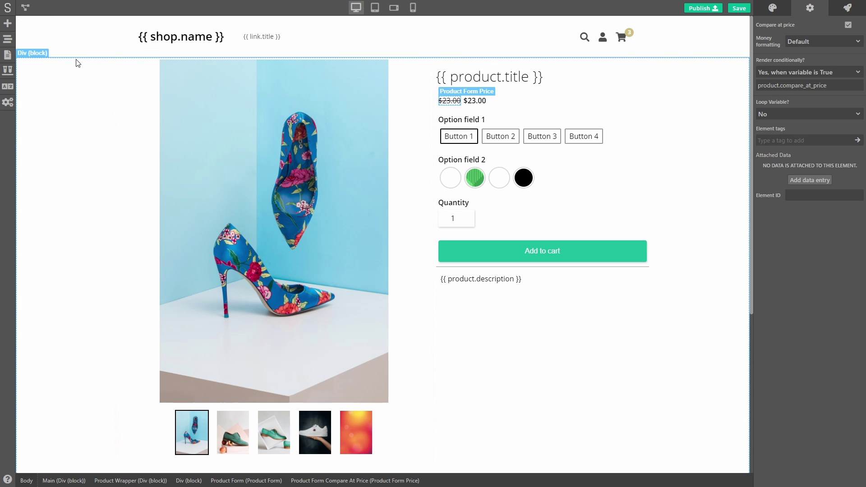
# - Open the Collection Page and inspect the loop settings of the product grid item and its surrounding product grid
pyautogui.click(11, 57)
pyautogui.click(71, 111)
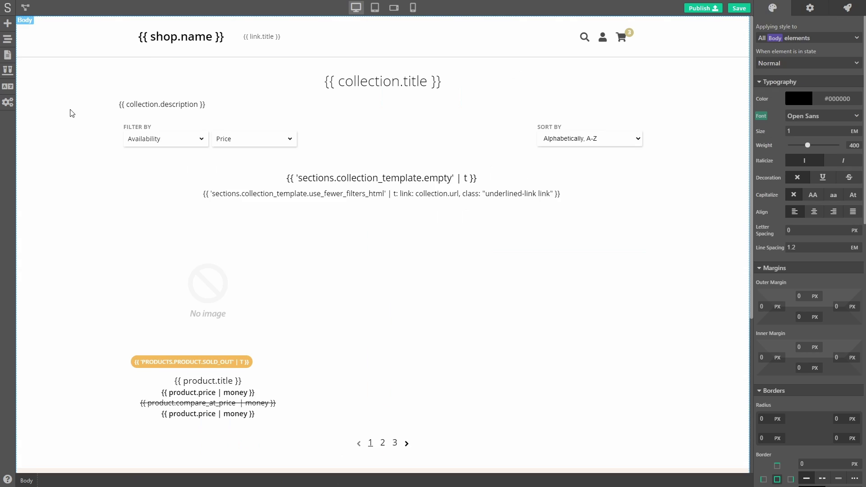
pyautogui.scroll(-5, 239, 192)
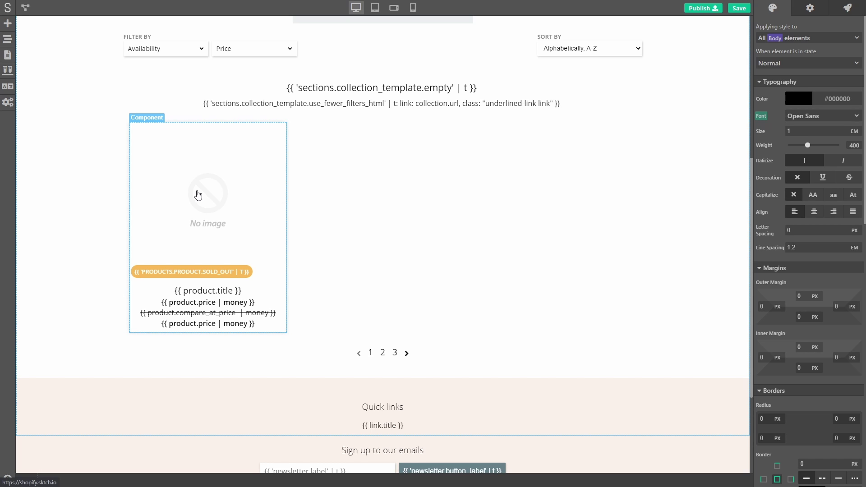
pyautogui.click(198, 195)
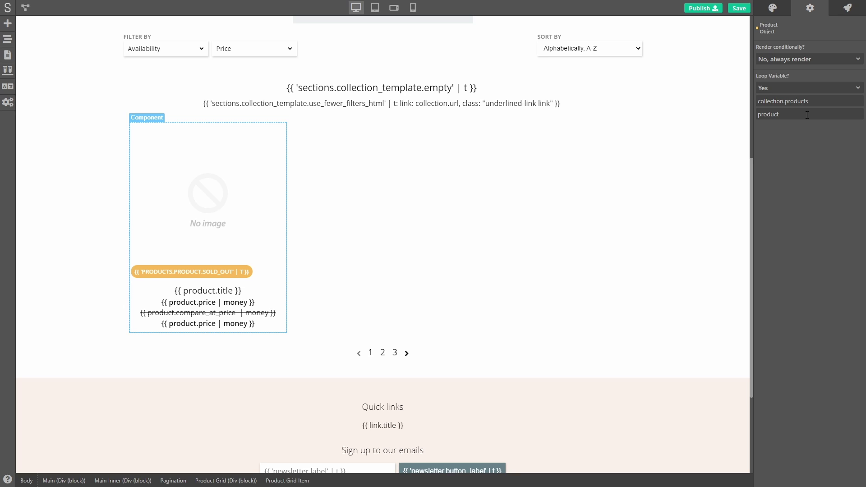
pyautogui.click(512, 196)
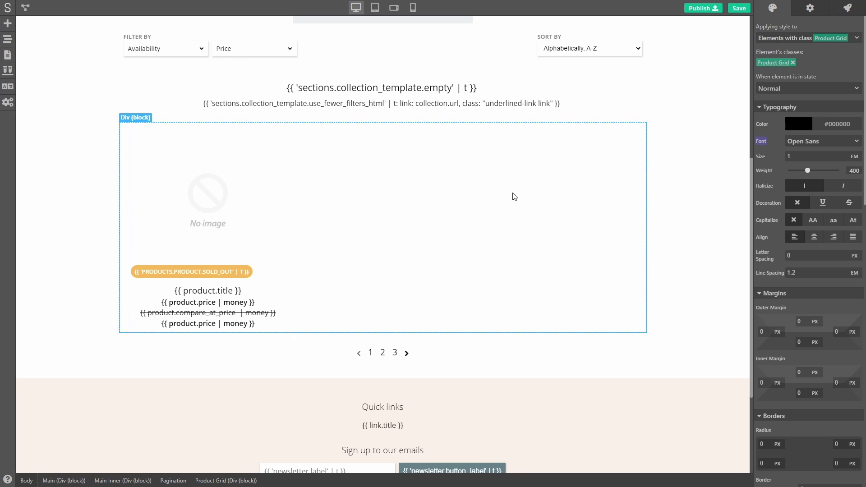
pyautogui.click(817, 11)
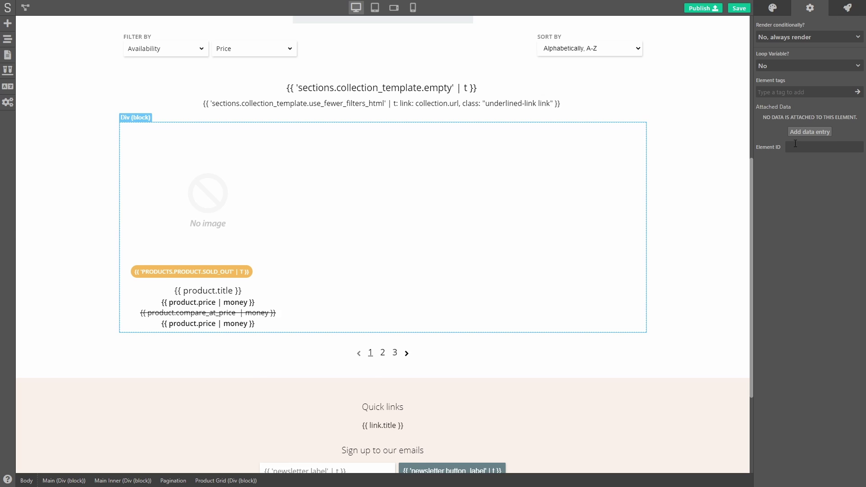
pyautogui.scroll(-3, 264, 306)
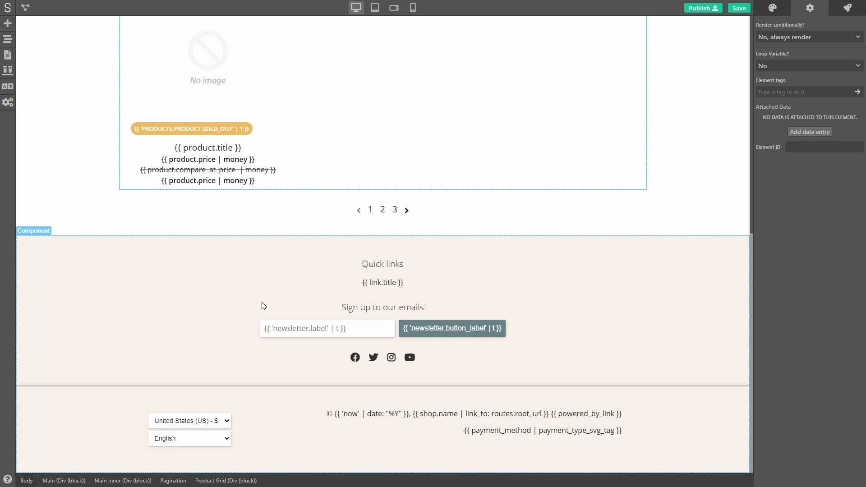
# - On the Home Page, add a block above Featured Products containing a level 2 heading that reads "Collections"
pyautogui.click(9, 56)
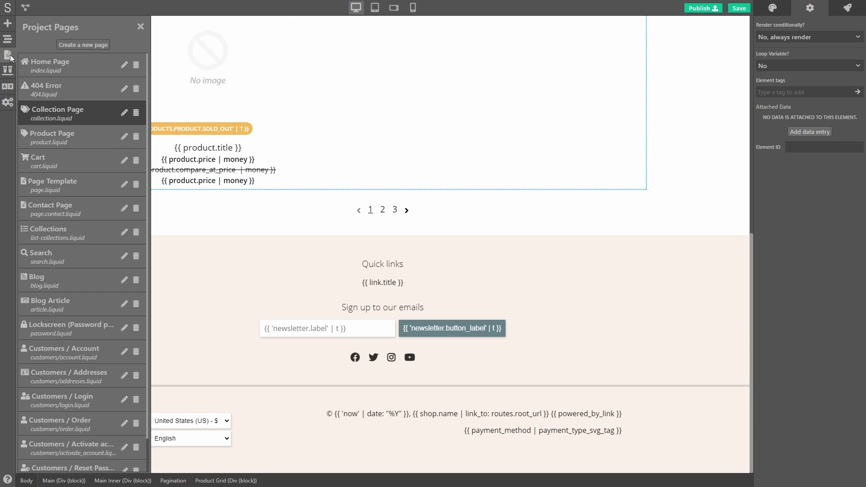
pyautogui.click(48, 67)
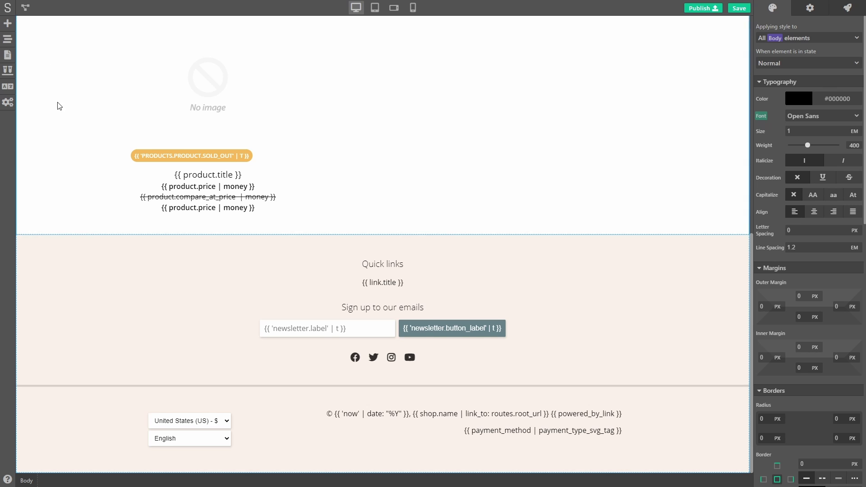
pyautogui.scroll(10, 58, 106)
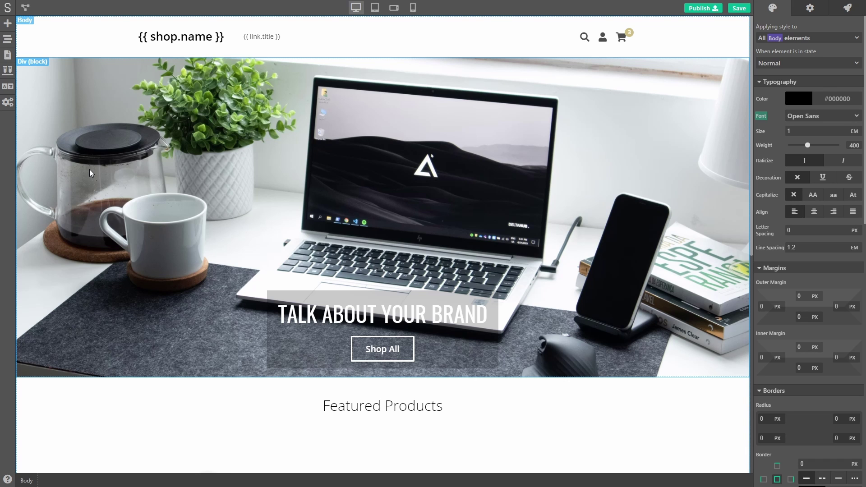
pyautogui.scroll(-6, 91, 172)
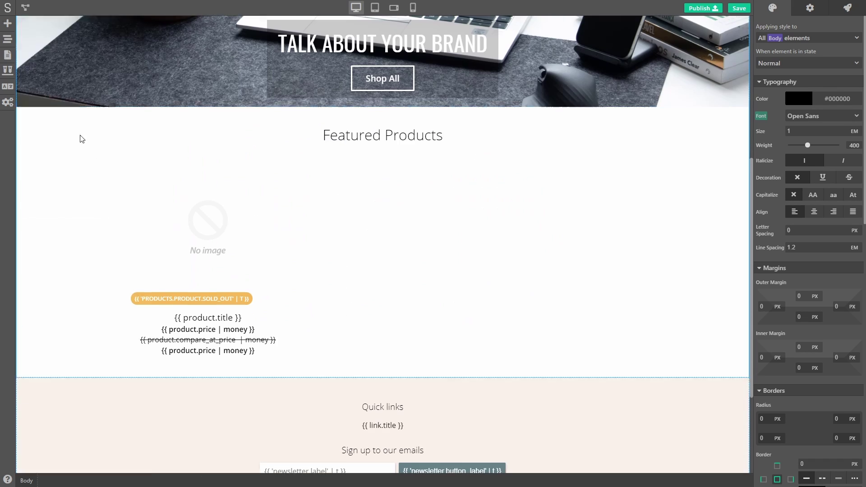
pyautogui.moveTo(81, 136); pyautogui.dragTo(365, 128)
pyautogui.doubleClick(364, 129)
pyautogui.write('Collections')
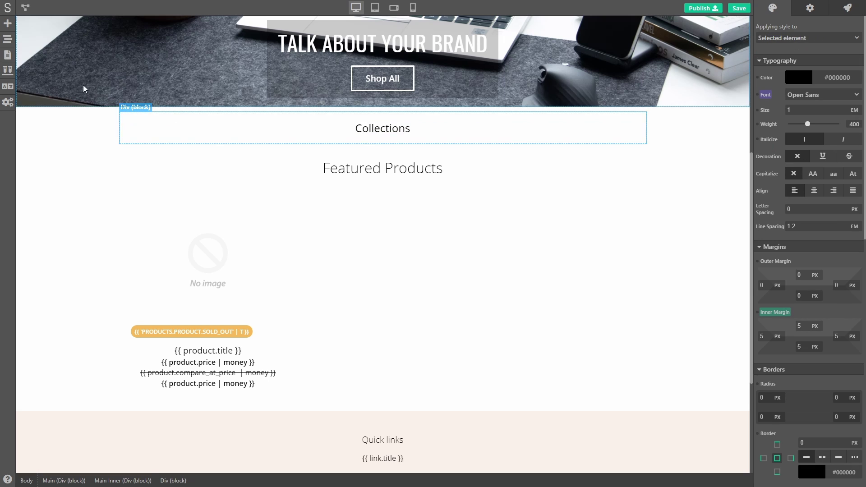
# - Add a div block below the Collections heading, give it the copied Unsplash URL as background image, and set a fixed pixel width
pyautogui.moveTo(83, 85); pyautogui.dragTo(350, 141)
pyautogui.scroll(-5, 788, 246)
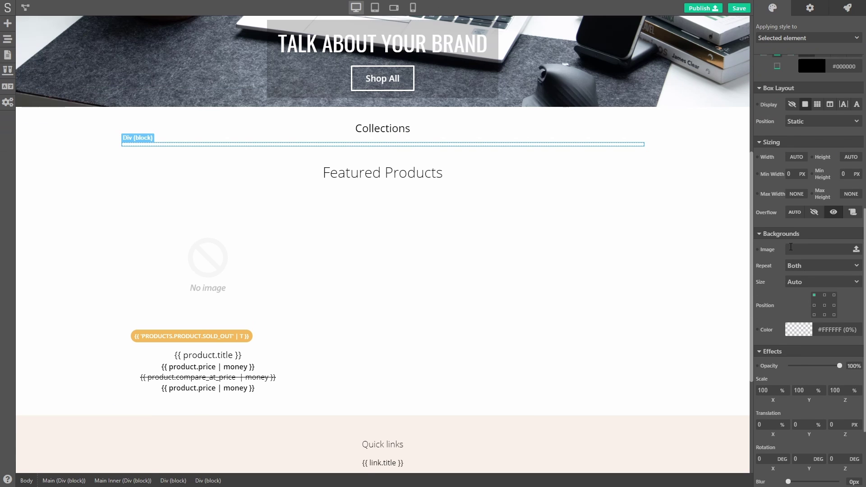
pyautogui.click(789, 245)
pyautogui.hotkey('ctrl', 'v')
pyautogui.click(796, 157)
pyautogui.click(797, 168)
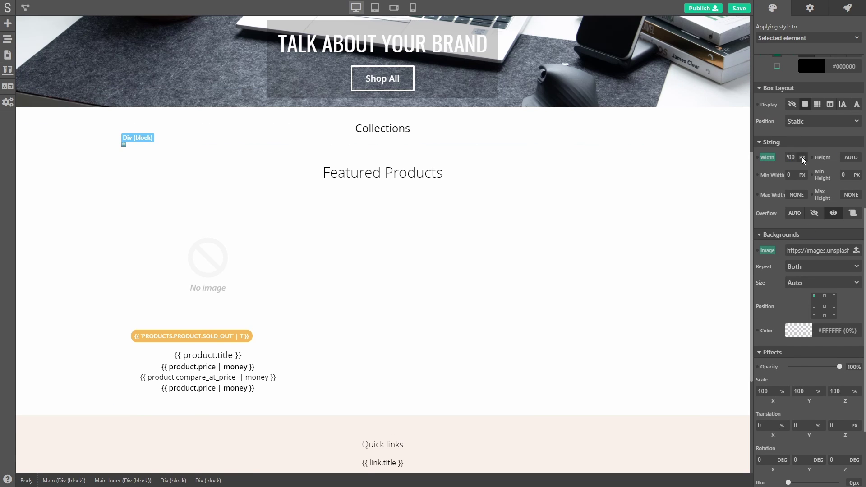
# - Make the Collections container a wrapping flex layout and give its heading a 100% base size with grow 1
pyautogui.click(239, 179)
pyautogui.moveTo(788, 161); pyautogui.dragTo(794, 161)
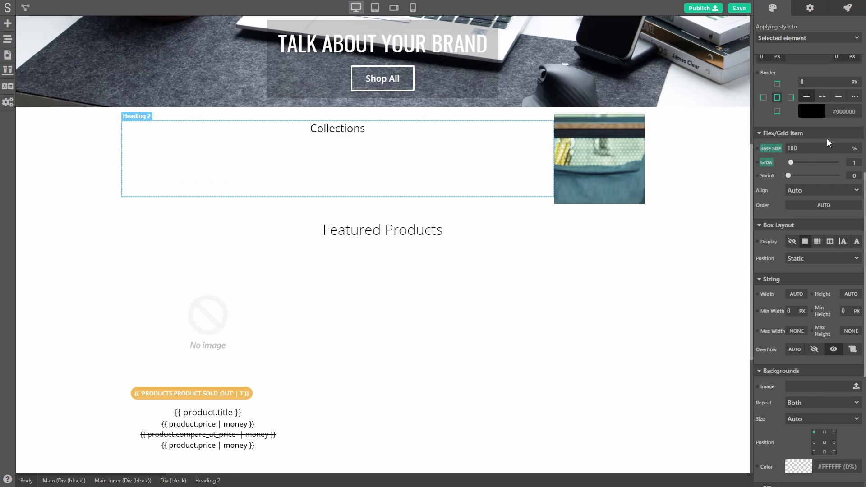
# - Add a link block to the Collections container and nest the image block inside it
pyautogui.click(180, 180)
pyautogui.click(7, 22)
pyautogui.click(7, 39)
pyautogui.moveTo(75, 148); pyautogui.dragTo(167, 225)
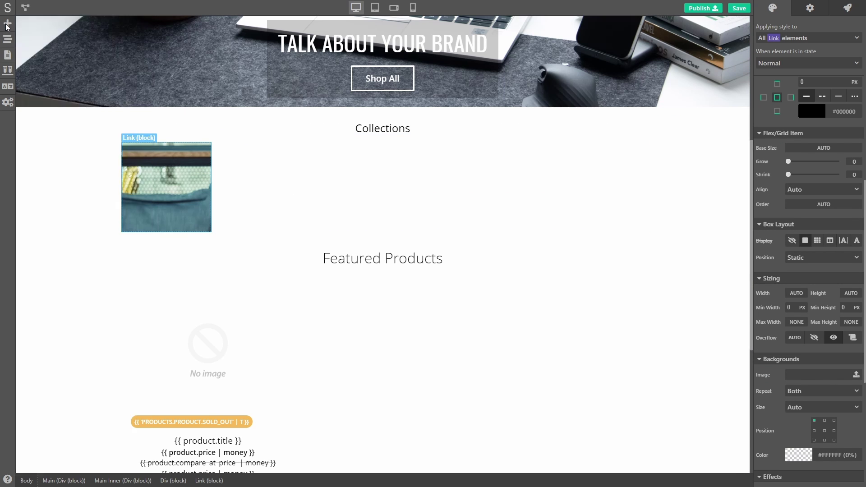
# - Add a heading reading "My Collection" under the image in the link block, and put some margin around the block
pyautogui.doubleClick(173, 246)
pyautogui.write('My Collection')
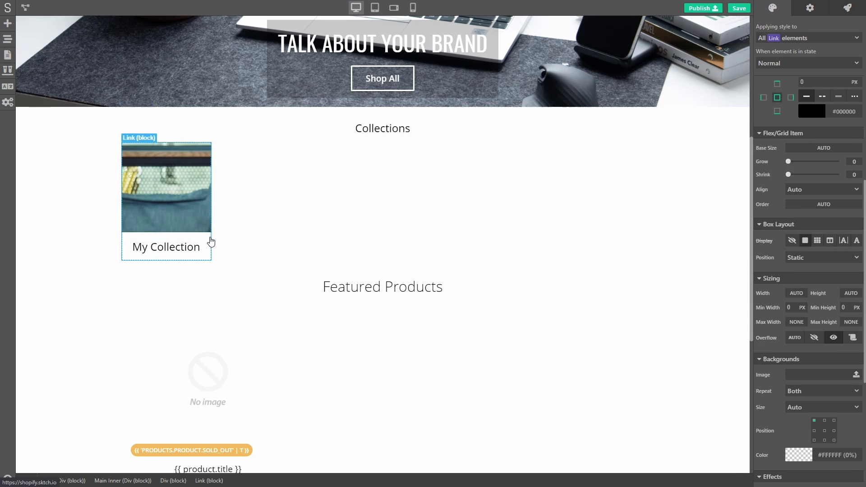
pyautogui.click(211, 239)
pyautogui.click(252, 221)
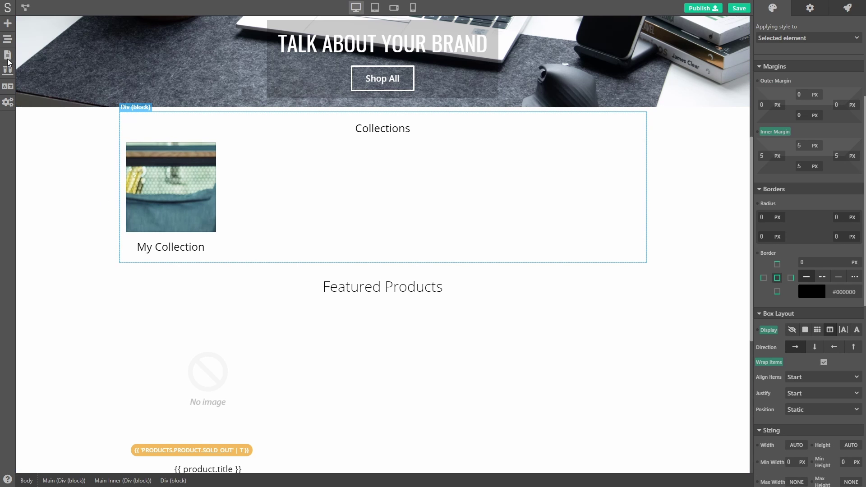
# - Convert the collection tile's link block into a reusable component named "Collection Component"
pyautogui.click(8, 39)
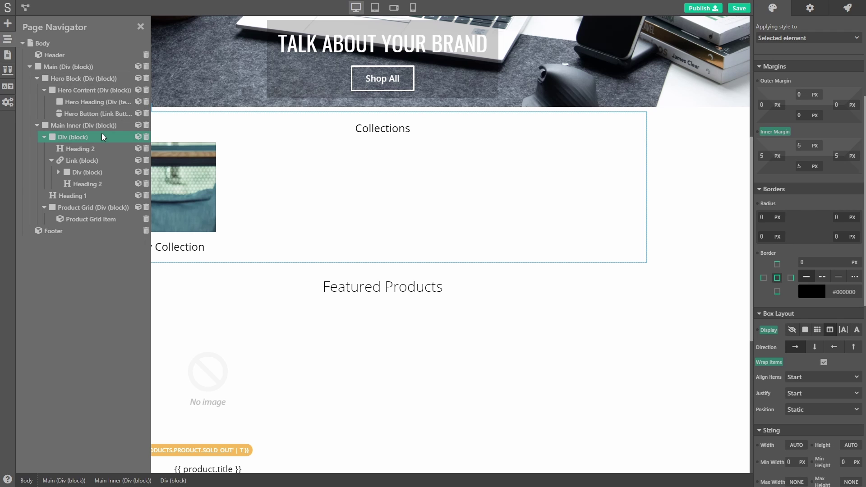
pyautogui.click(138, 160)
pyautogui.write('Collection Component')
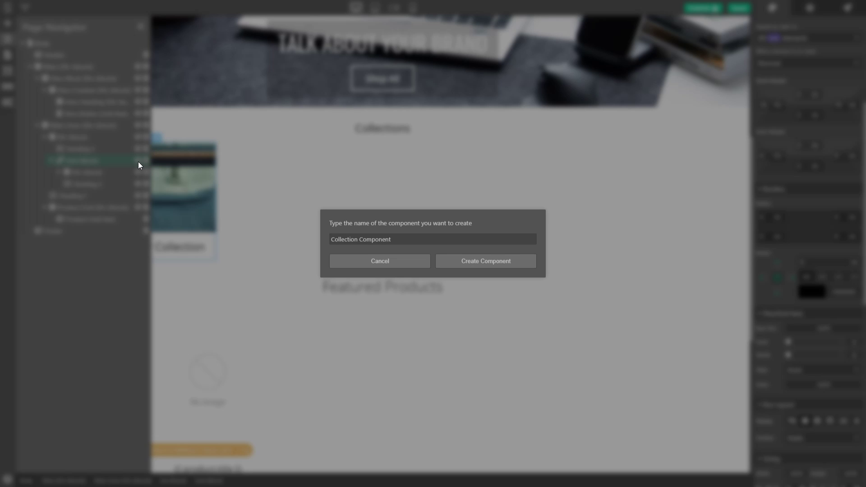
pyautogui.press('Return')
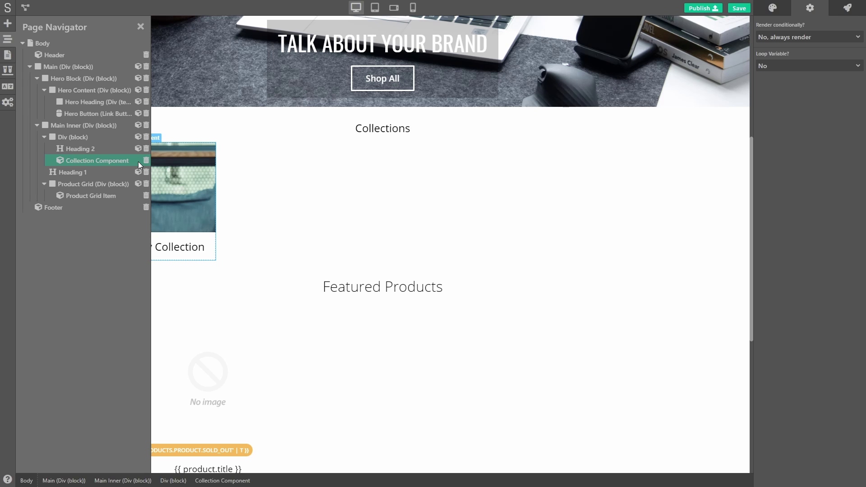
pyautogui.click(141, 27)
# - Place a second instance of the Collection Component beside the first tile in the Collections container
pyautogui.click(8, 24)
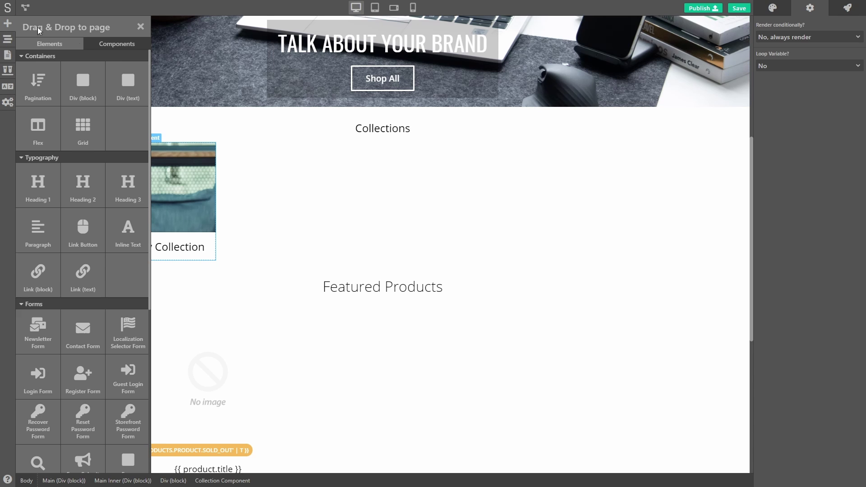
pyautogui.click(107, 43)
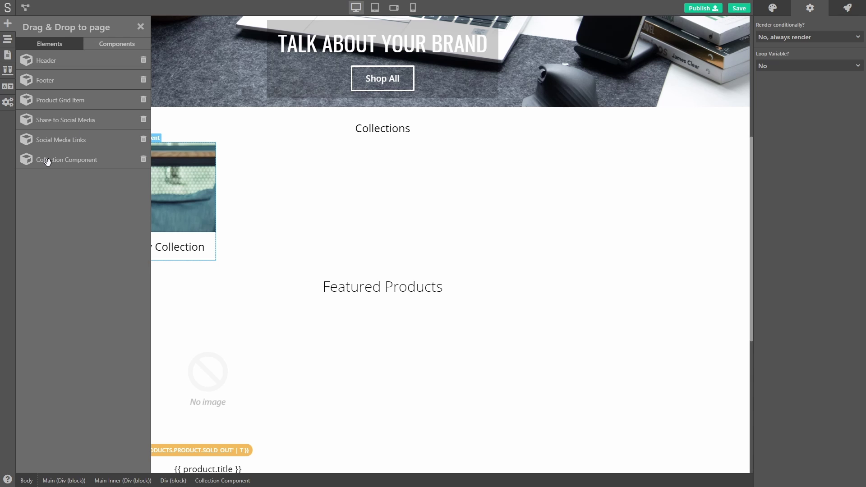
pyautogui.moveTo(48, 160); pyautogui.dragTo(246, 226)
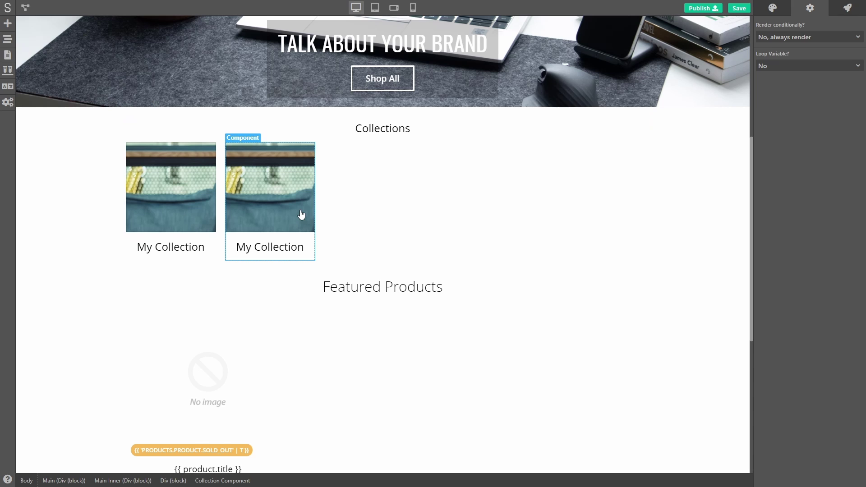
# - Change the heading text inside the Collection Component to "Collection Name" and leave component editing
pyautogui.doubleClick(267, 249)
pyautogui.doubleClick(267, 249)
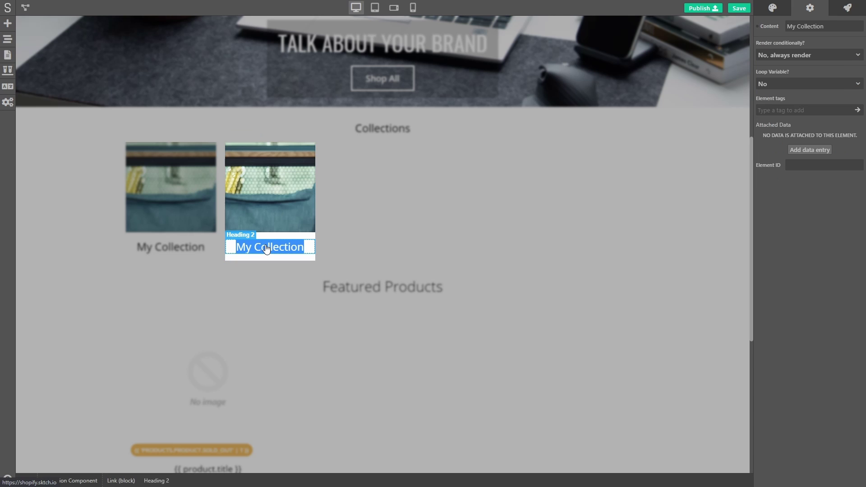
pyautogui.write('Collection anme')
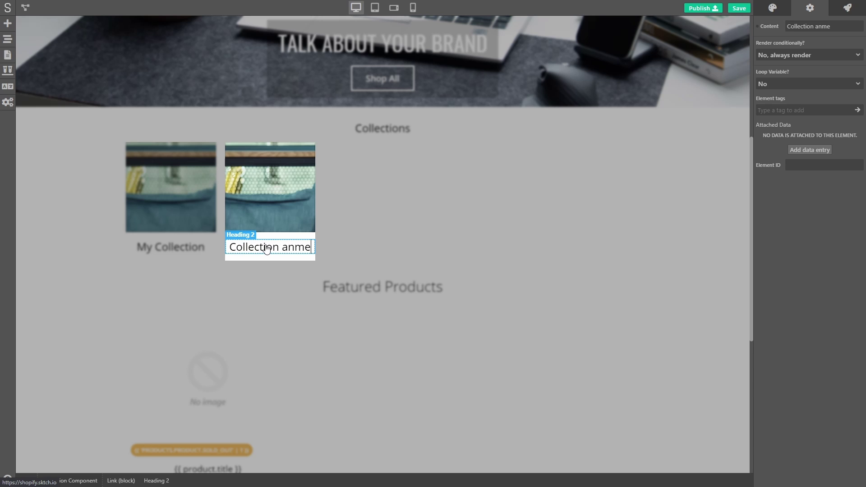
pyautogui.press('BackSpace')
pyautogui.press('BackSpace')
pyautogui.press('BackSpace')
pyautogui.press('BackSpace')
pyautogui.write('Name')
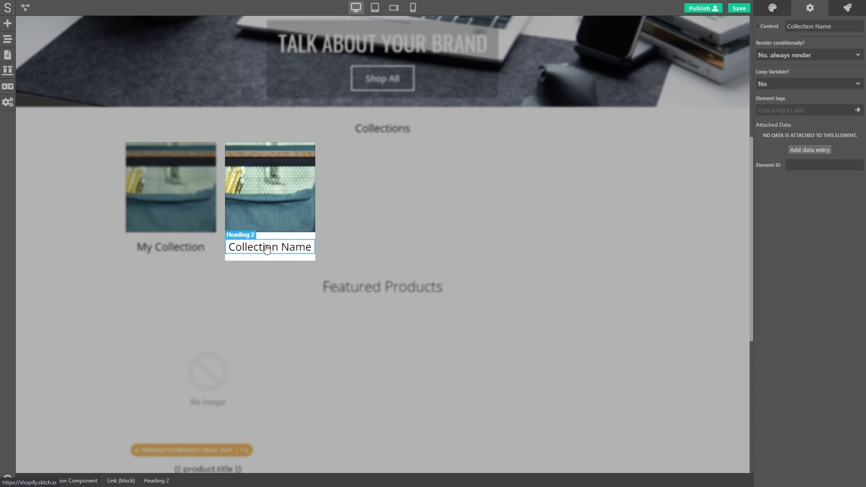
pyautogui.click(409, 207)
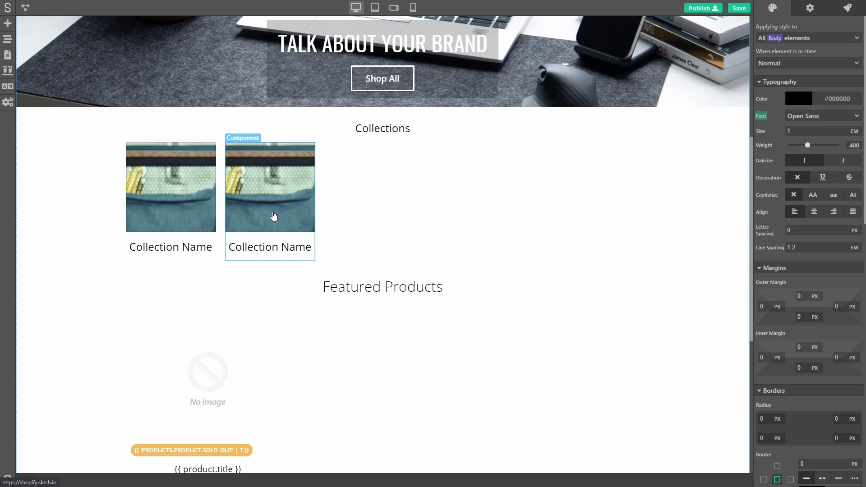
# - Turn the Content field of the Collection Component's heading into a component property named "Title"
pyautogui.doubleClick(261, 205)
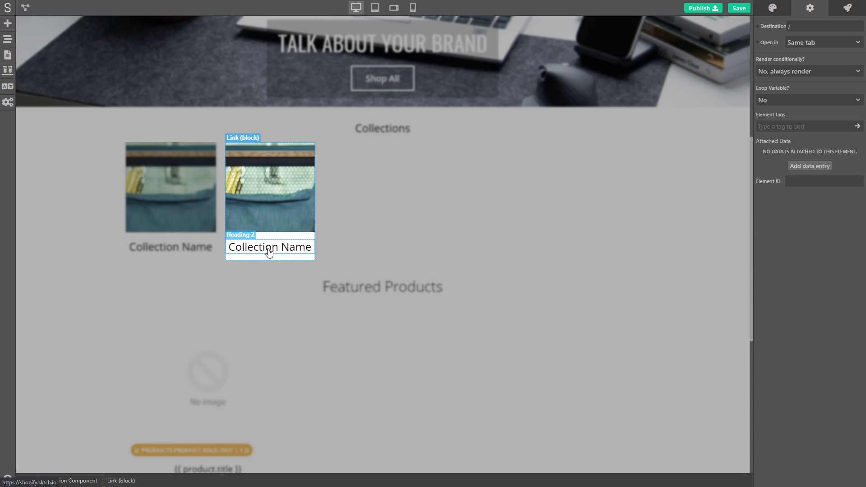
pyautogui.click(268, 252)
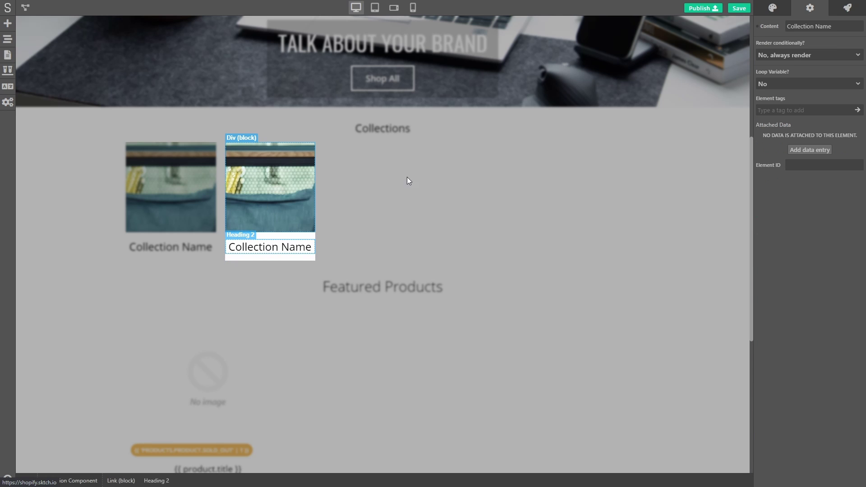
pyautogui.click(759, 26)
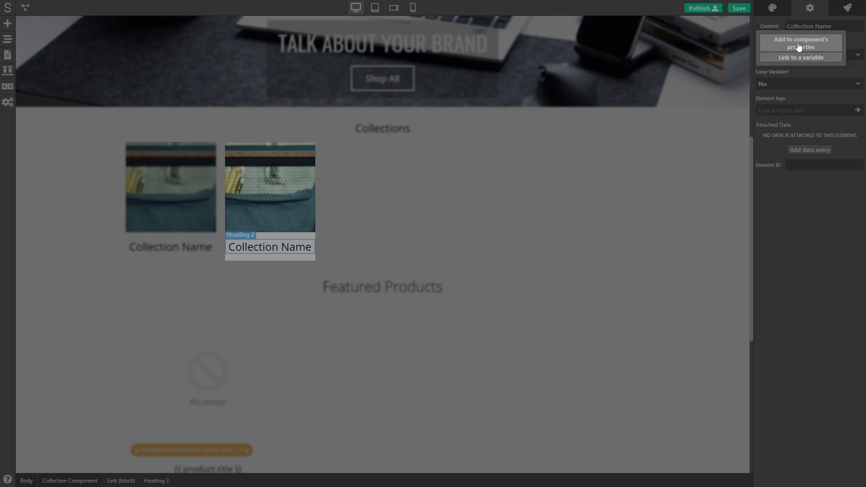
pyautogui.click(799, 44)
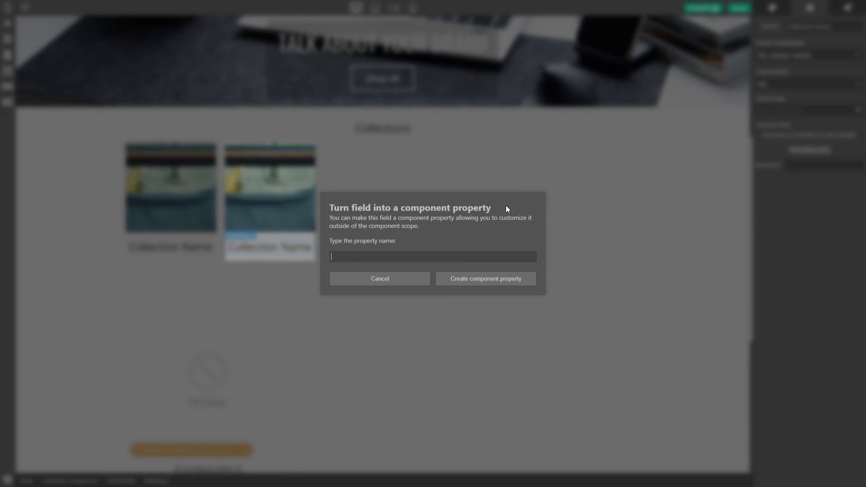
pyautogui.write('Title')
pyautogui.click(491, 284)
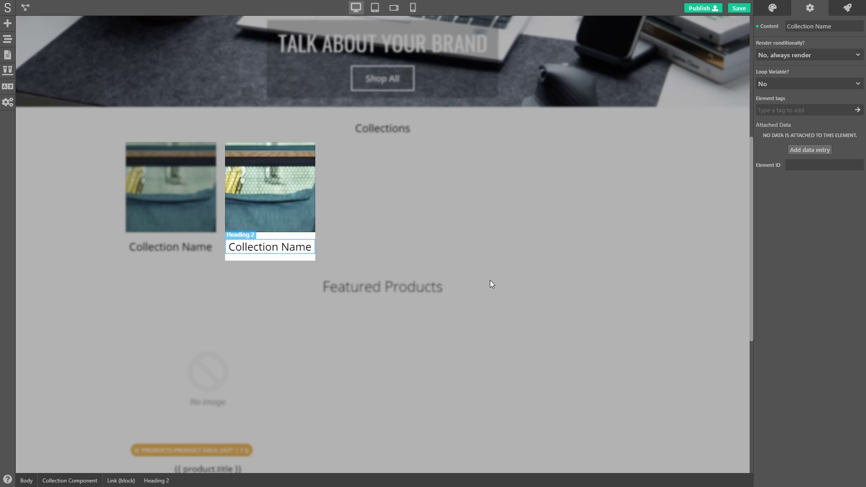
# - Turn the Destination field of the component's link block into a component property named "URL"
pyautogui.click(311, 258)
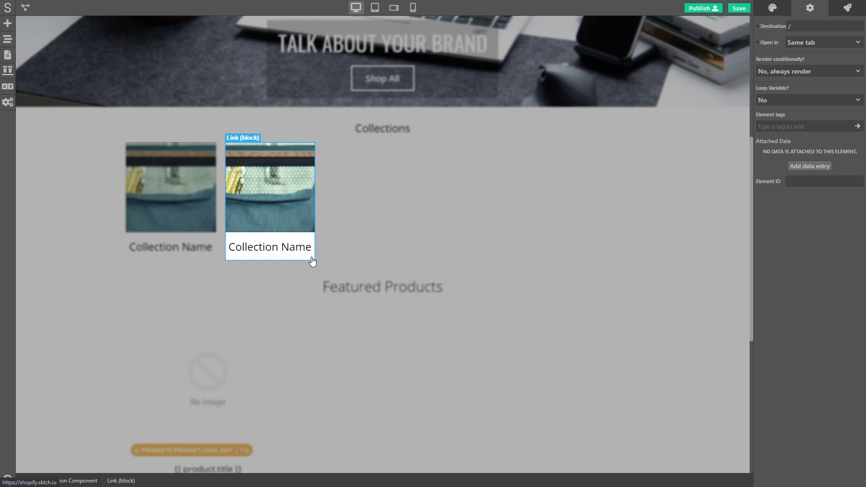
pyautogui.click(758, 27)
pyautogui.click(768, 34)
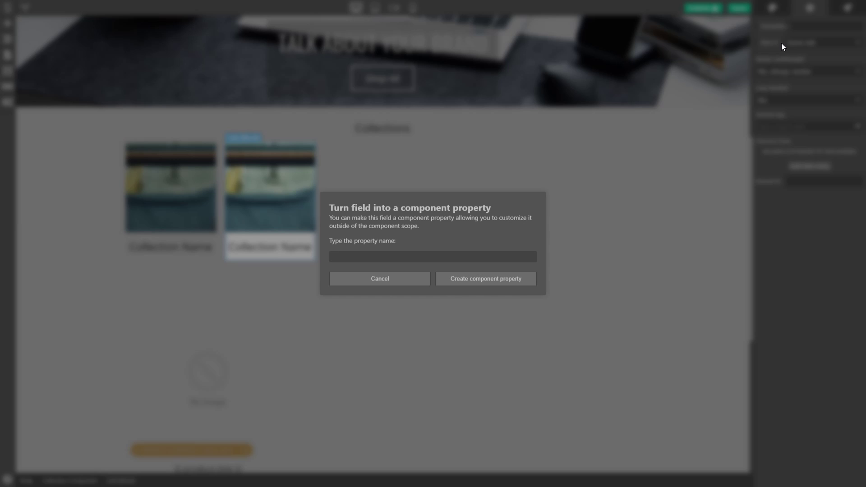
pyautogui.write('URL')
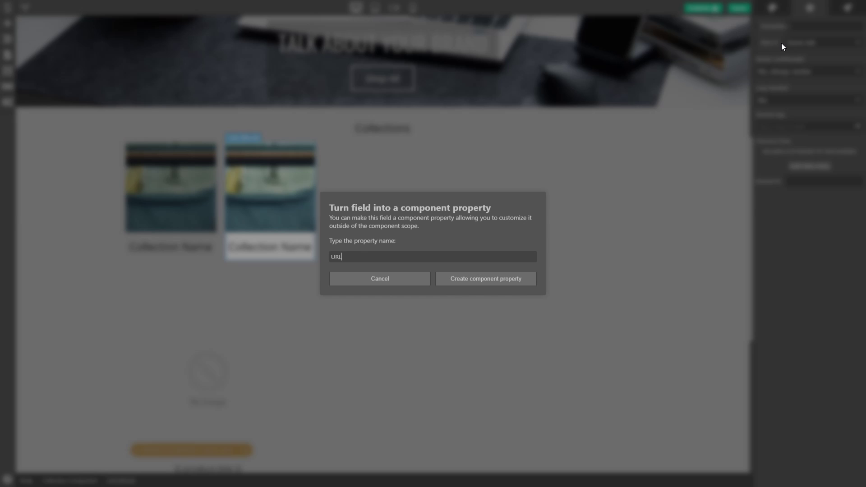
pyautogui.click(499, 278)
# - Turn the background image of the component's image block into a component property named "Image"
pyautogui.click(298, 191)
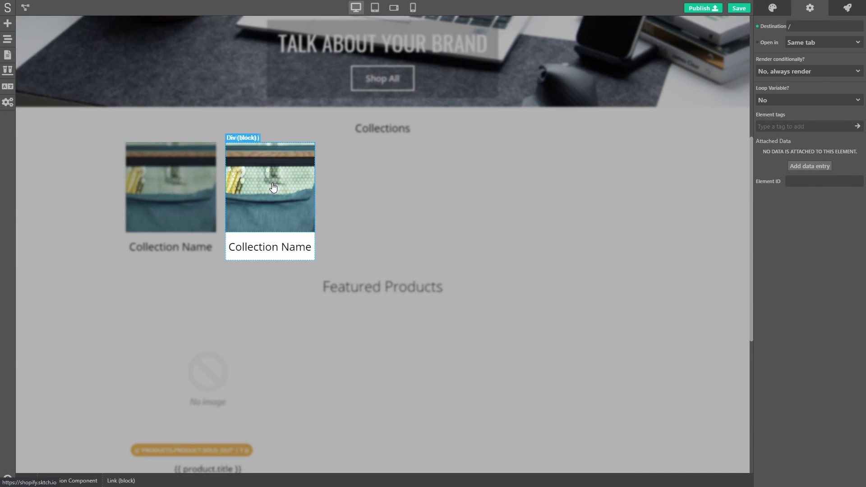
pyautogui.scroll(-10, 783, 248)
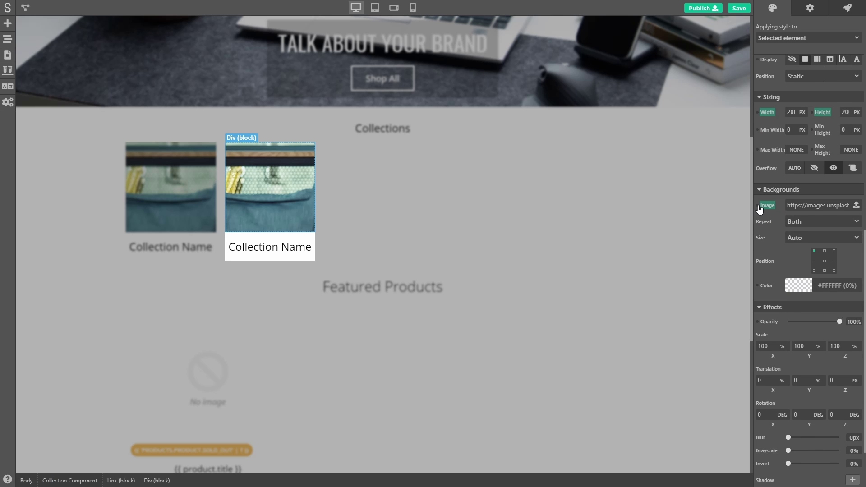
pyautogui.click(759, 207)
pyautogui.click(789, 226)
pyautogui.write('Image')
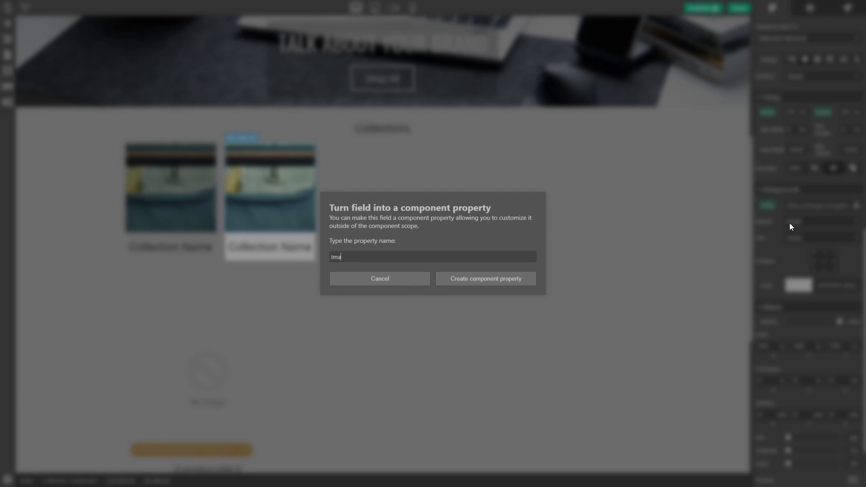
pyautogui.click(499, 283)
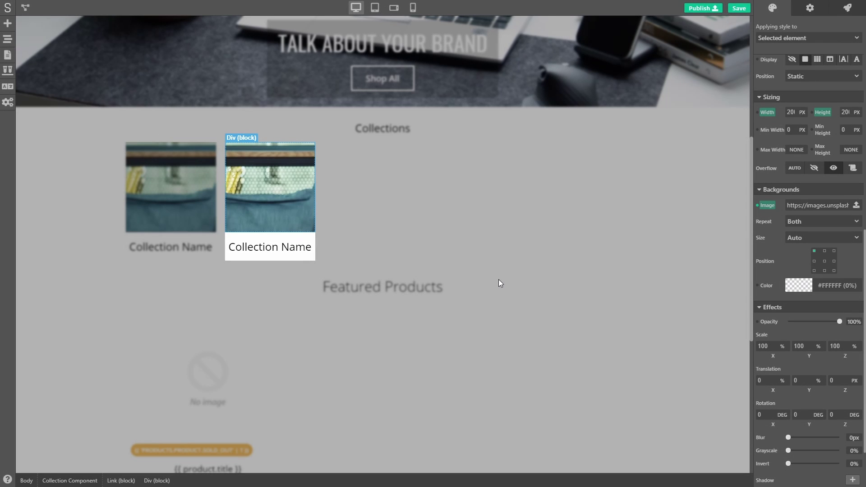
# - Set the image block's background size to Cover with a centered position, and leave component editing
pyautogui.click(809, 240)
pyautogui.click(807, 270)
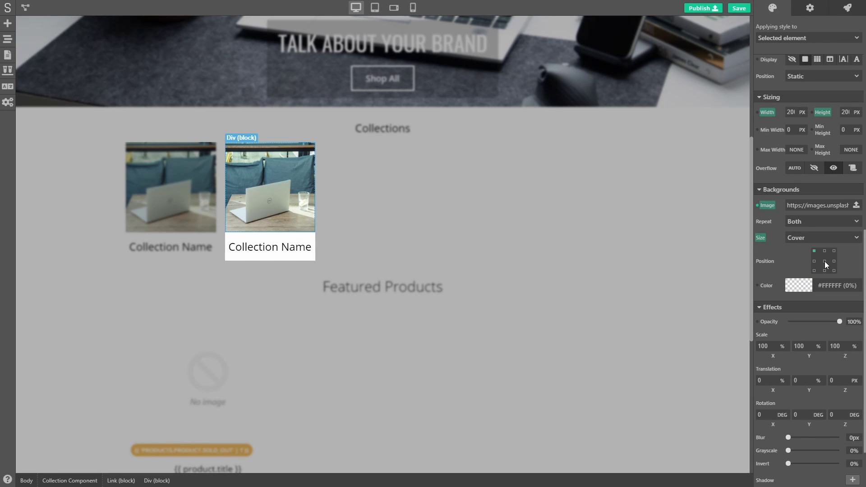
pyautogui.click(824, 261)
pyautogui.click(787, 38)
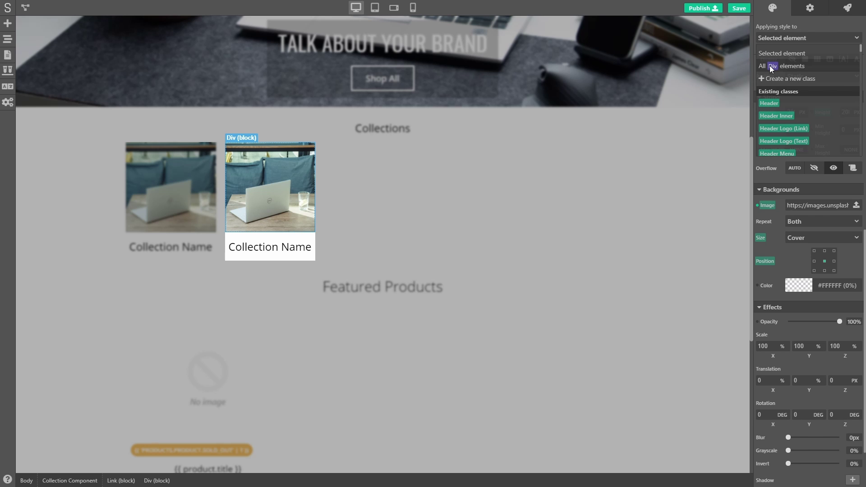
pyautogui.click(788, 26)
pyautogui.click(348, 230)
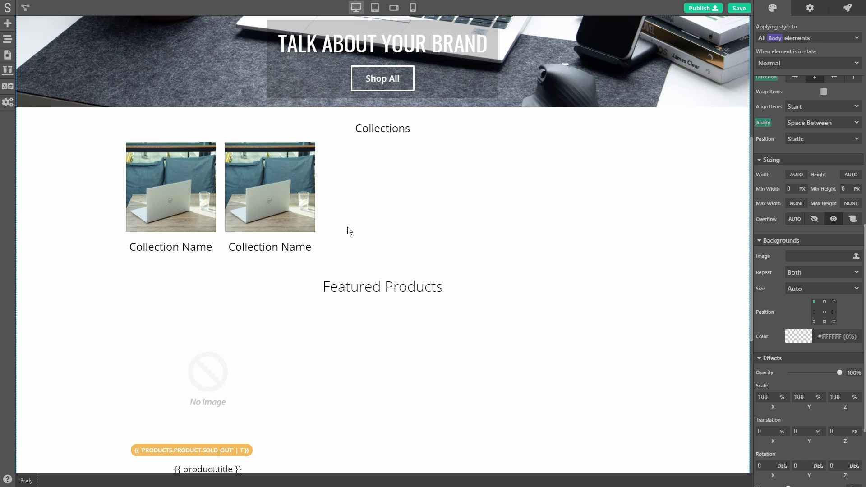
# - Set the first collection tile's title to "Shoes" and its URL to "/collections/shoes"
pyautogui.click(186, 216)
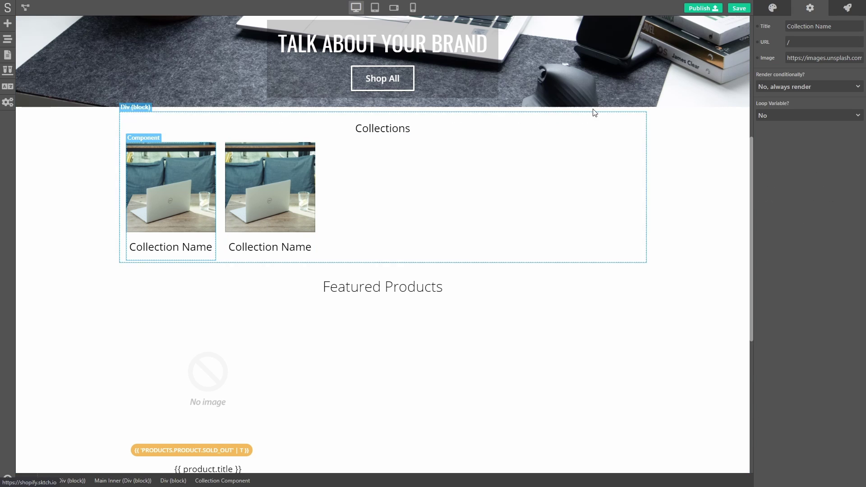
pyautogui.tripleClick(800, 26)
pyautogui.write('Shoes')
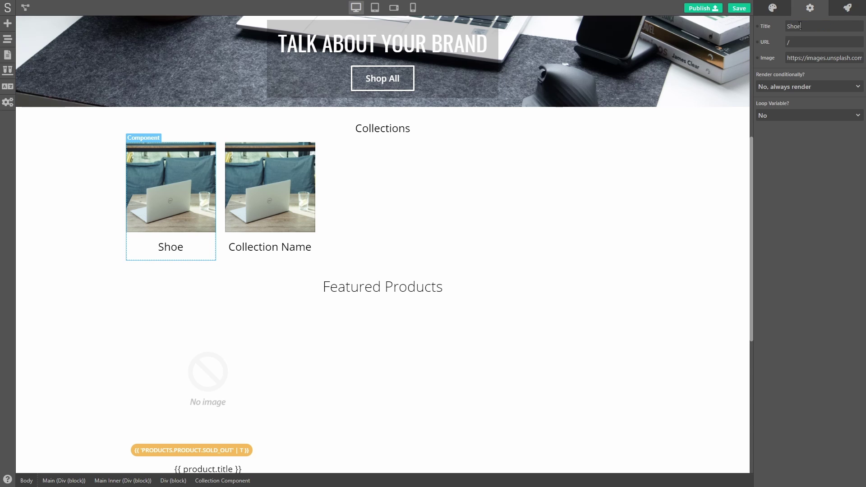
pyautogui.click(796, 42)
pyautogui.write('/collections/a')
pyautogui.press('BackSpace')
pyautogui.write('shoes')
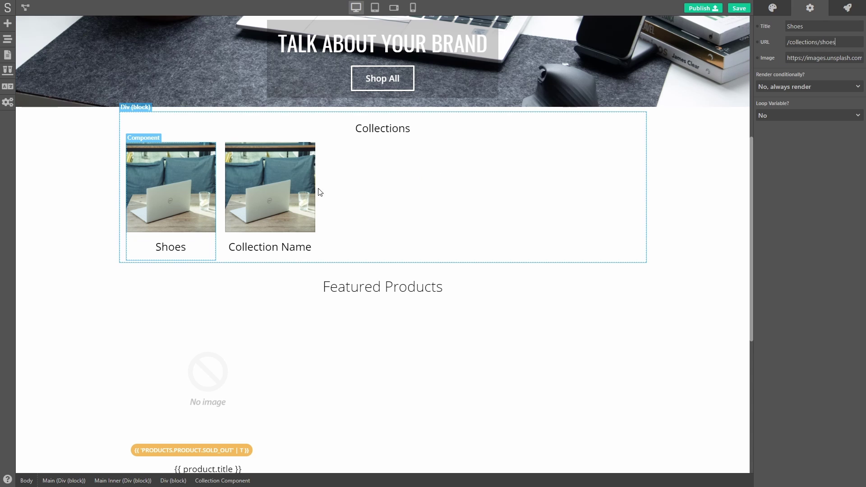
# - Give the second collection tile the title "Hats", the URL "/collections/hats" and the copied image address as its image
pyautogui.click(313, 193)
pyautogui.doubleClick(811, 27)
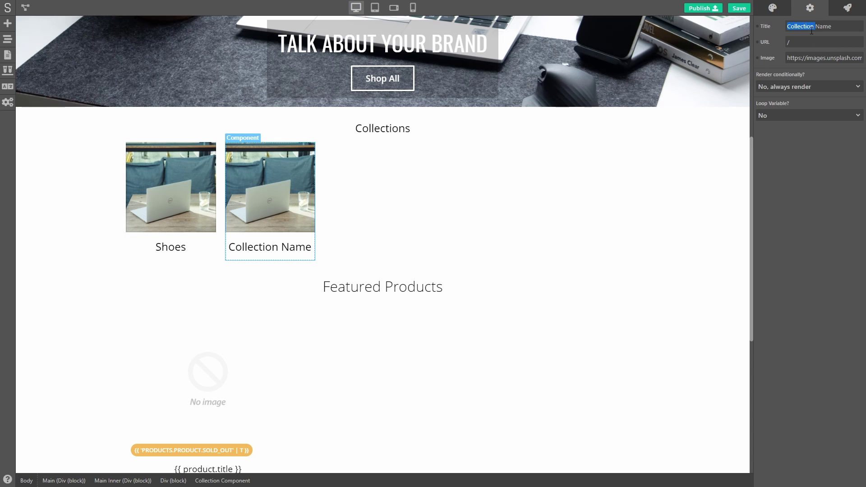
pyautogui.tripleClick(811, 30)
pyautogui.write('Hats')
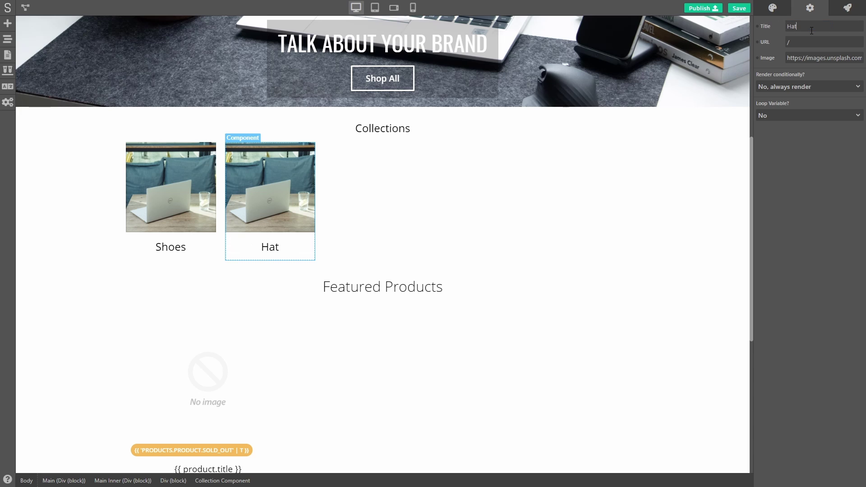
pyautogui.write('/collections/hats')
pyautogui.doubleClick(816, 57)
pyautogui.hotkey('ctrl', 'a')
pyautogui.hotkey('ctrl', 'v')
pyautogui.click(808, 153)
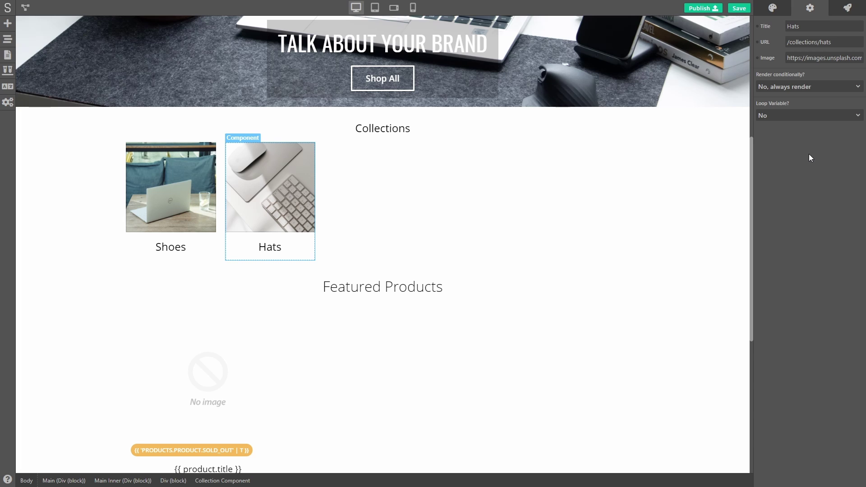
# - Move the heading above the image block inside the Collection Component's link block, and leave component editing
pyautogui.doubleClick(310, 229)
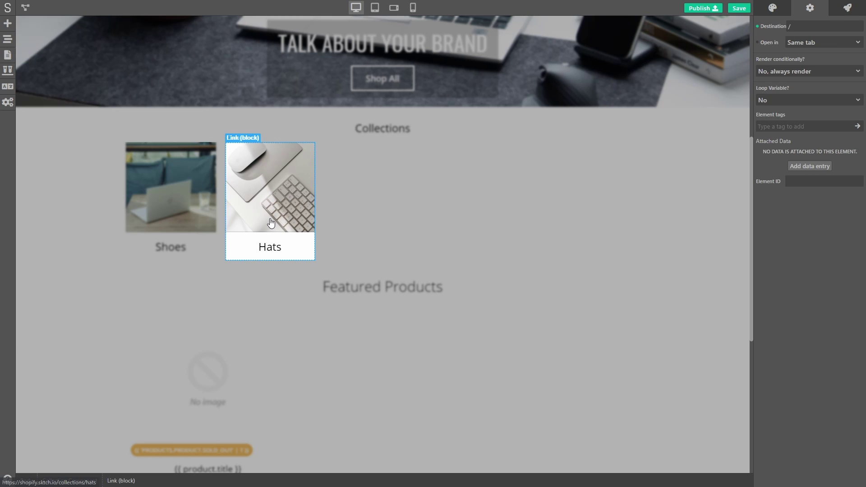
pyautogui.click(7, 39)
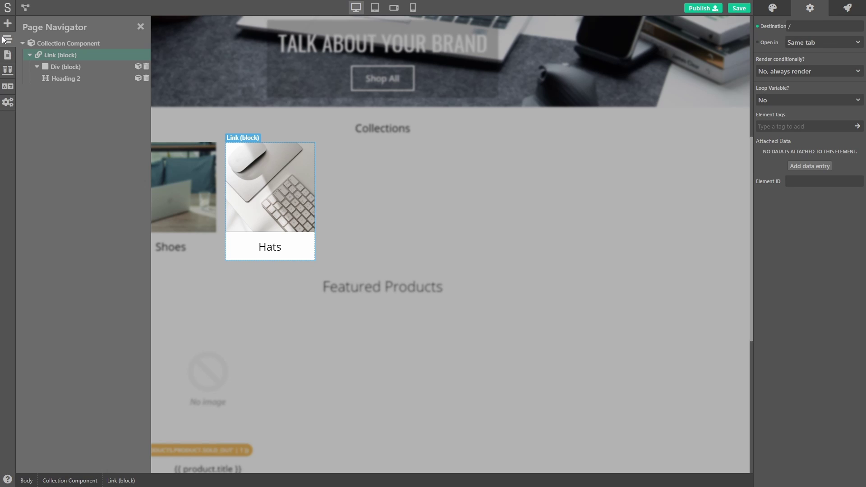
pyautogui.moveTo(52, 74); pyautogui.dragTo(56, 63)
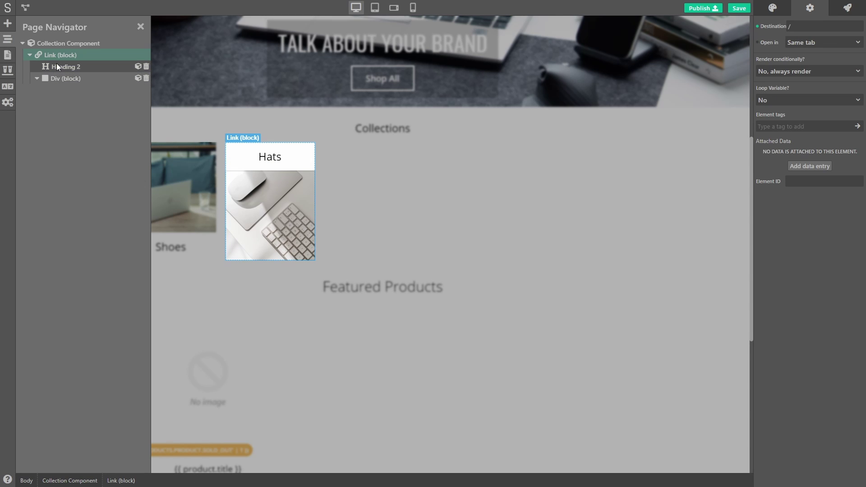
pyautogui.click(140, 26)
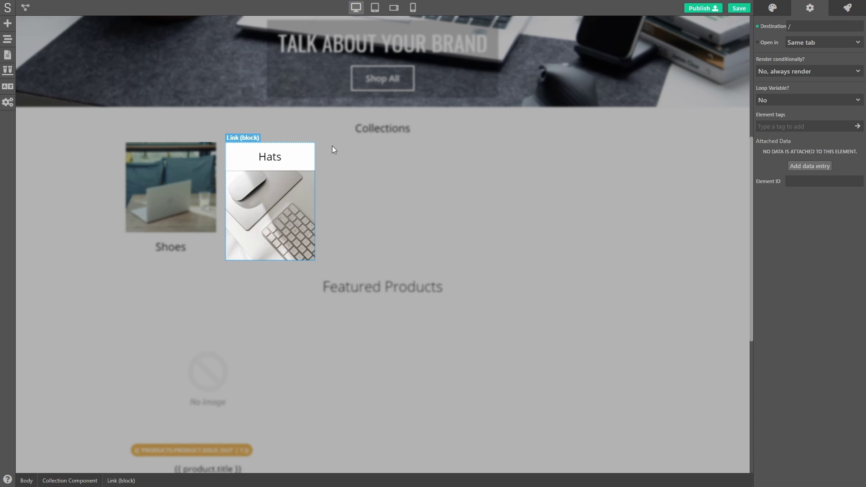
pyautogui.click(370, 170)
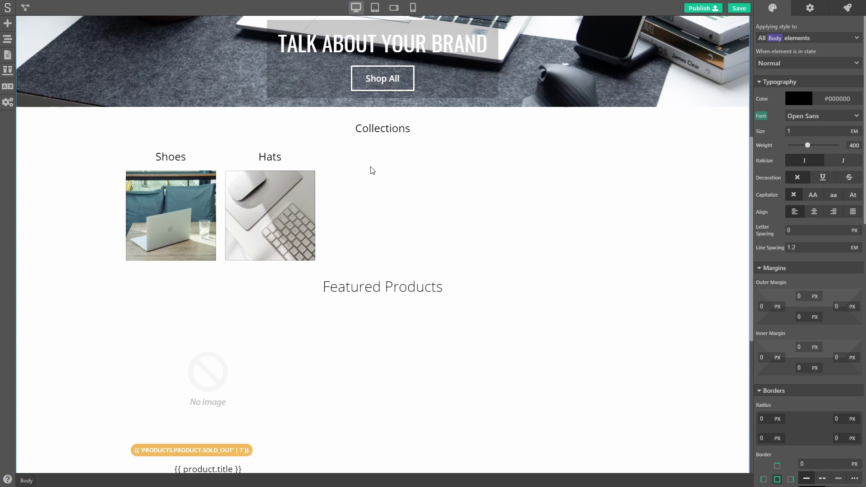
# - Show the page body's action settings, and select the Collections container
pyautogui.click(847, 8)
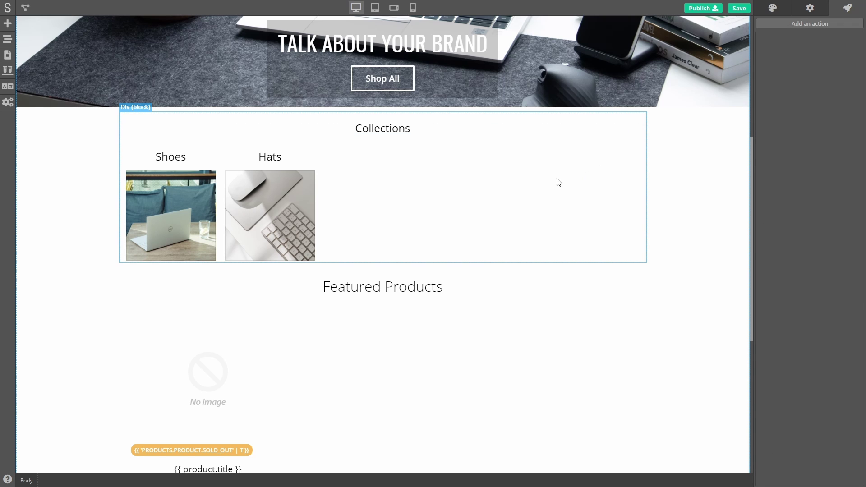
pyautogui.click(526, 189)
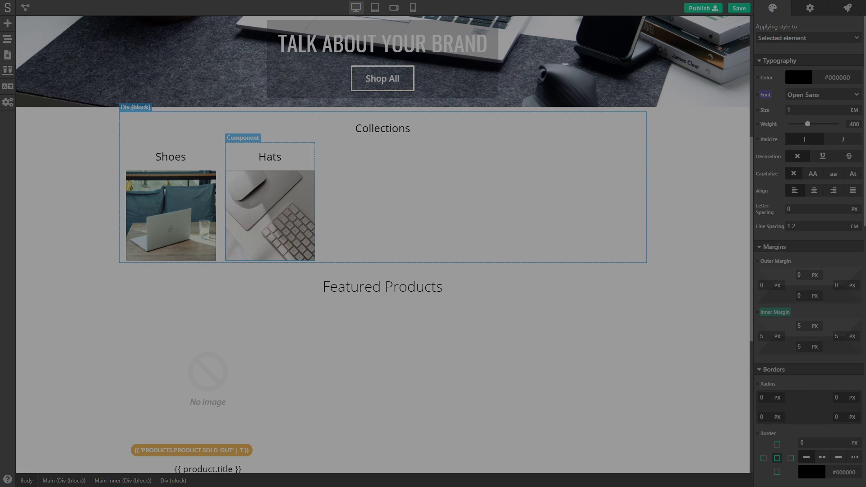